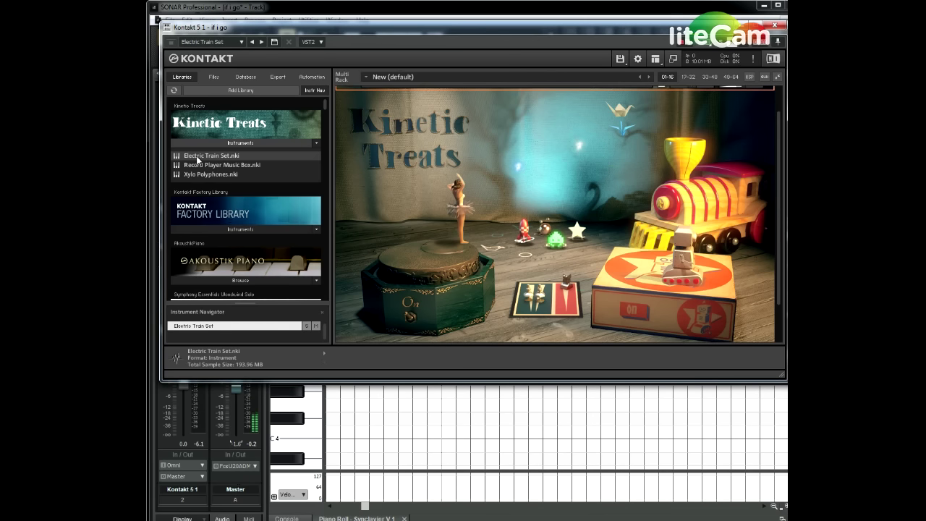
# Step: Audition the Electric Train Set snapshots one after another, from Drive Wheel 1 through Locomotion 2
pyautogui.moveTo(391, 139); pyautogui.dragTo(406, 137)
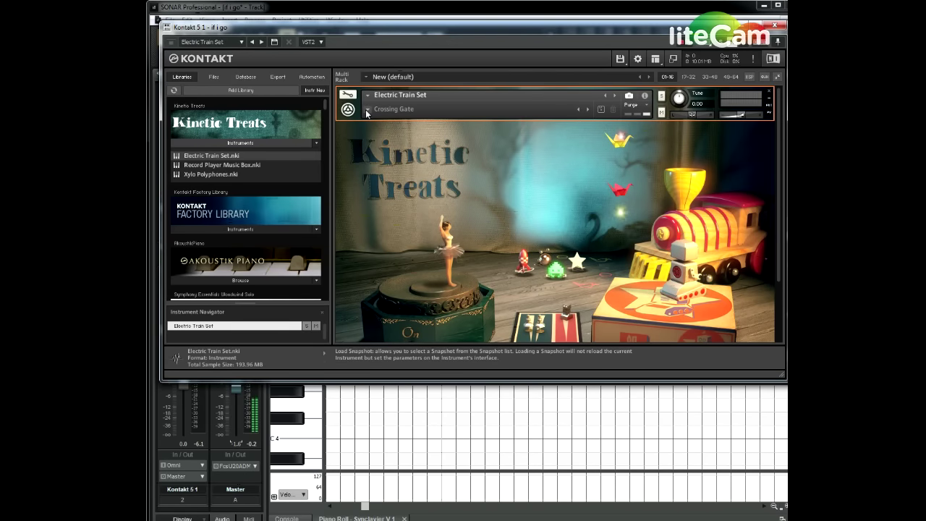
pyautogui.click(588, 111)
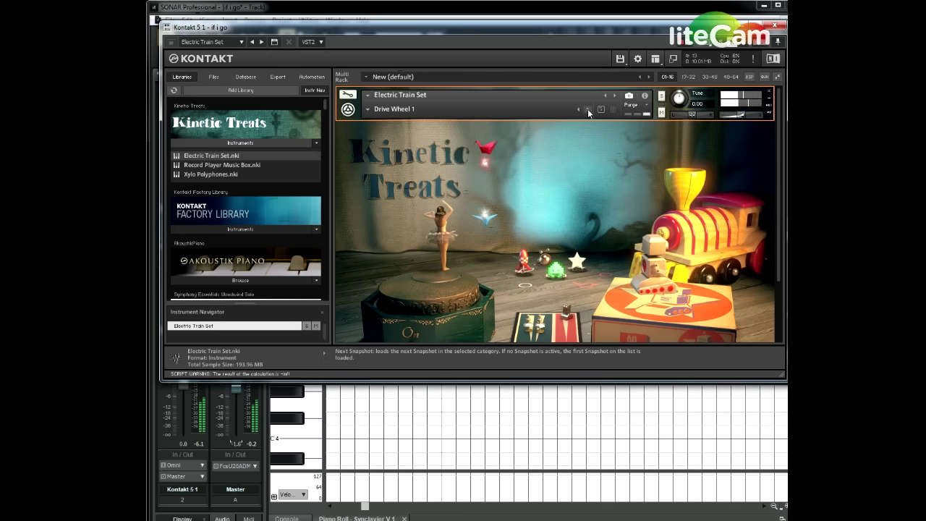
pyautogui.click(587, 110)
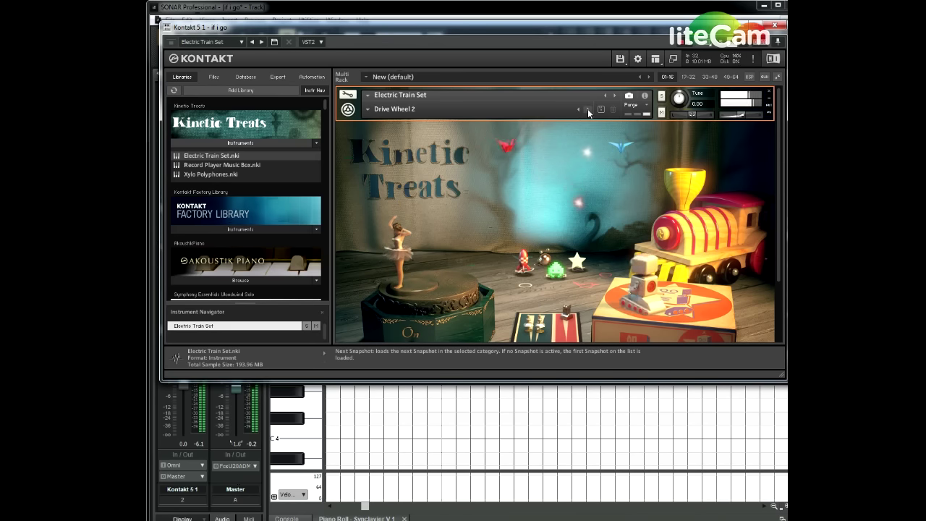
pyautogui.click(589, 110)
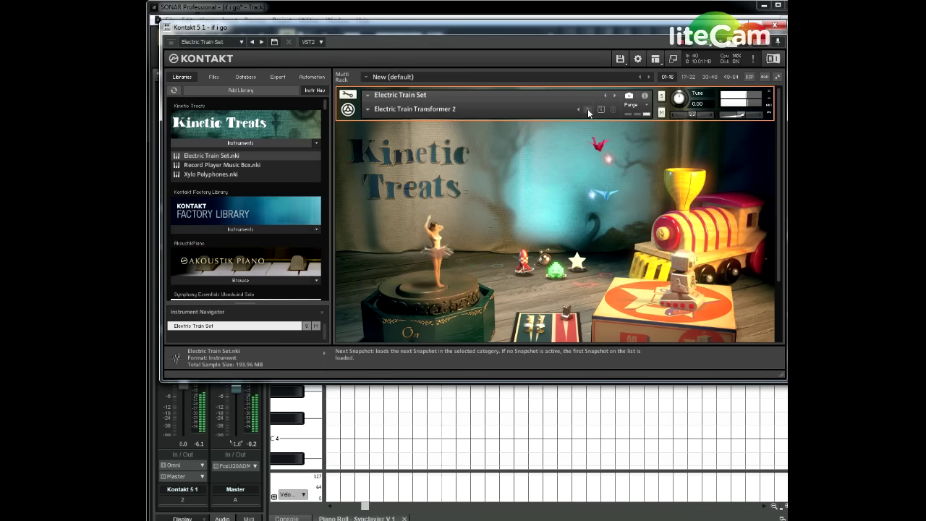
pyautogui.click(589, 110)
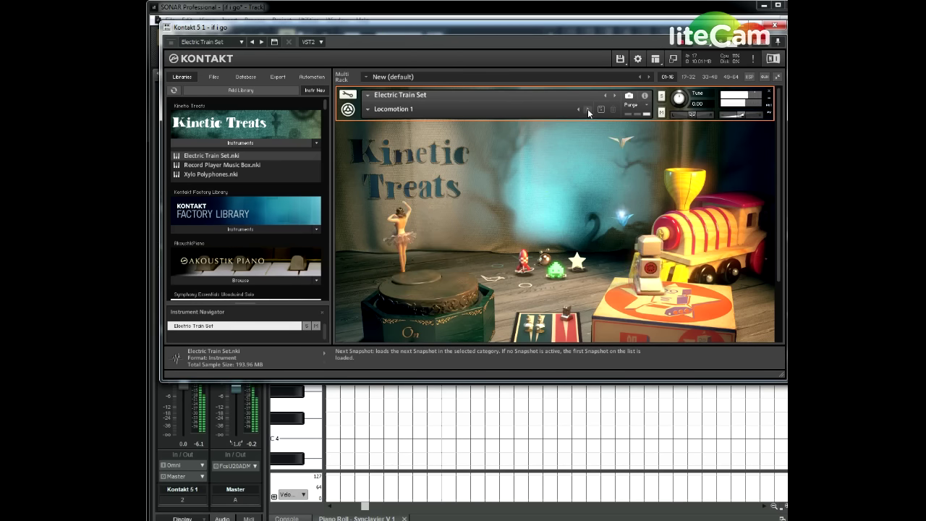
pyautogui.click(589, 110)
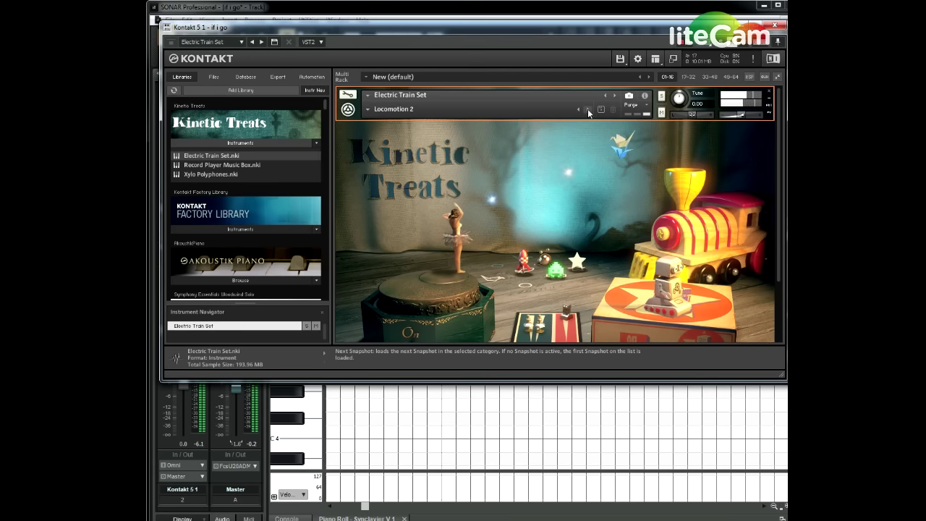
# Step: Audition the snapshots from Railroad Crossing Bells 1 through Tinkling Trolley Toy
pyautogui.click(589, 110)
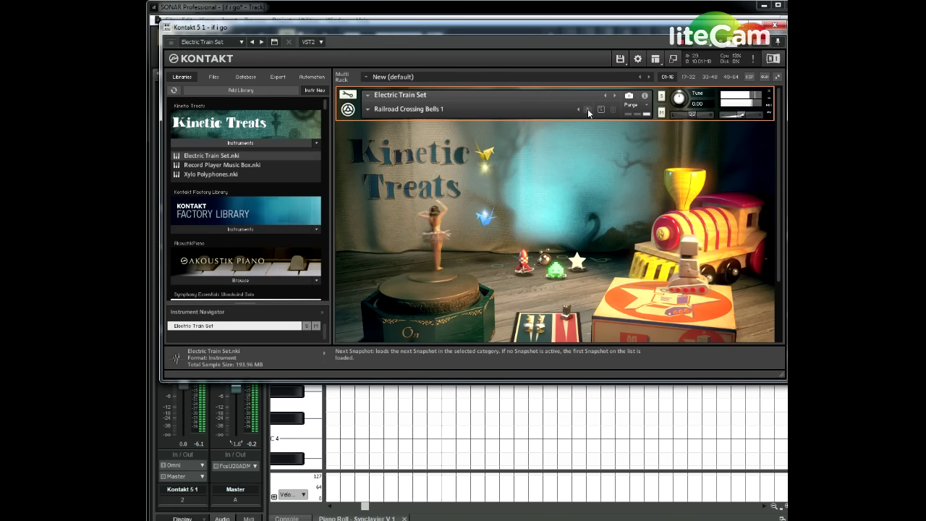
pyautogui.click(588, 111)
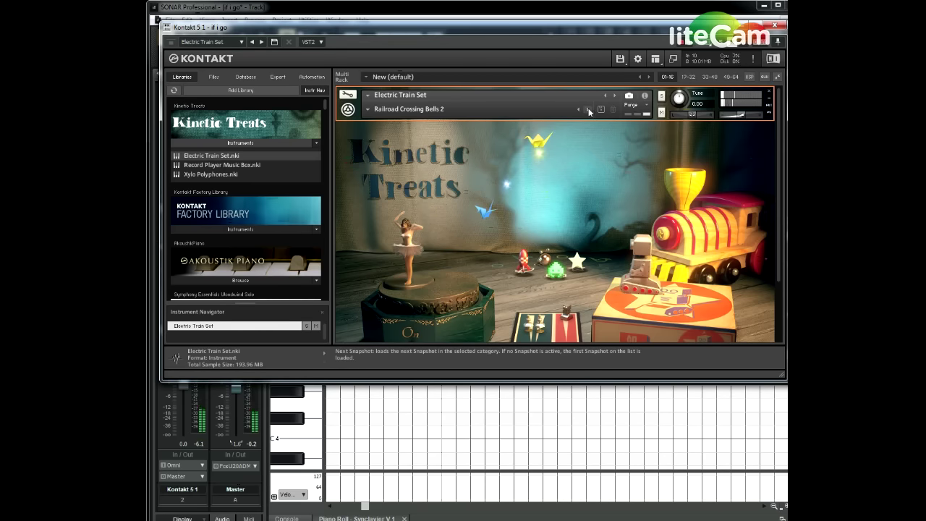
pyautogui.click(589, 110)
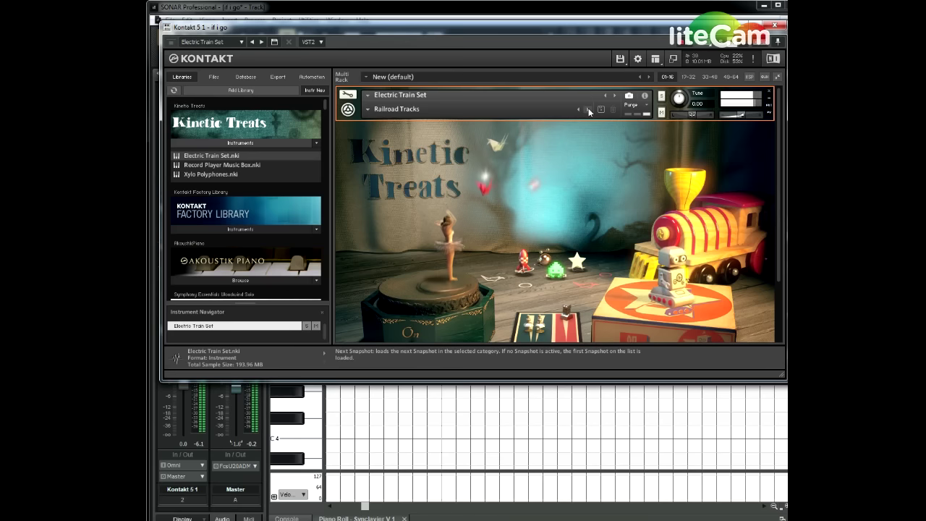
pyautogui.click(590, 112)
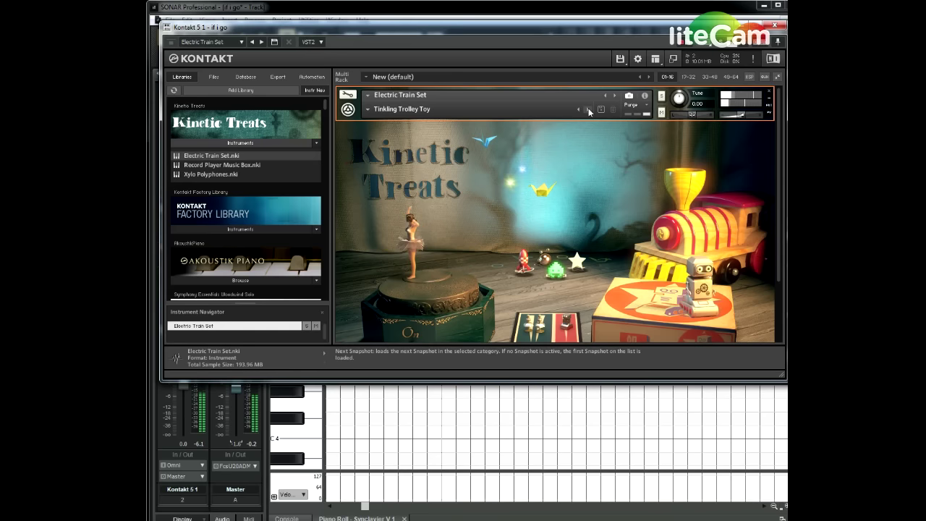
# Step: Cycle from Crossing Gate through Electric Train Transformer 1 again and look over the full snapshot list
pyautogui.click(589, 110)
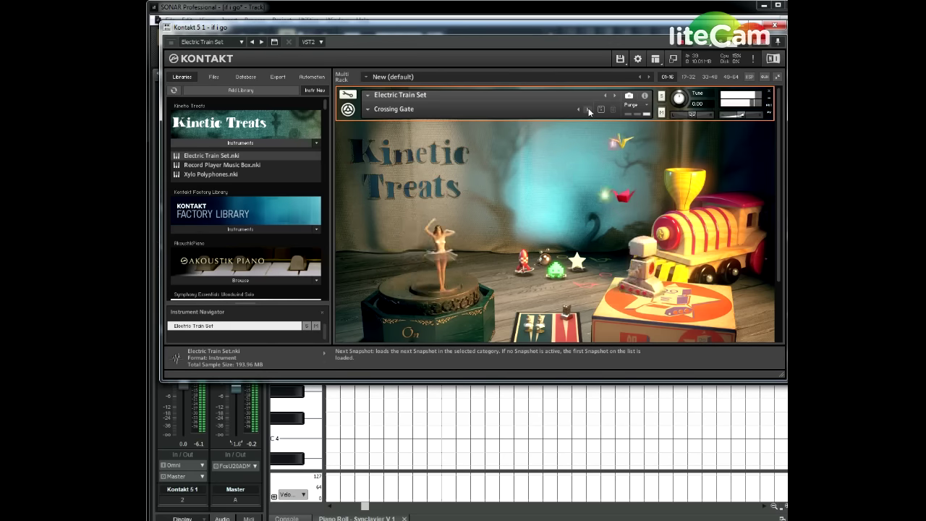
pyautogui.click(589, 110)
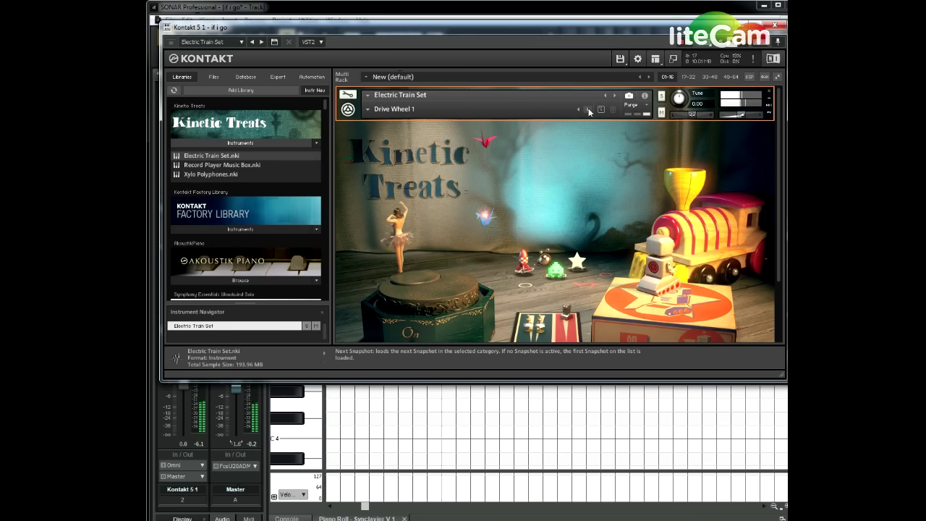
pyautogui.click(589, 109)
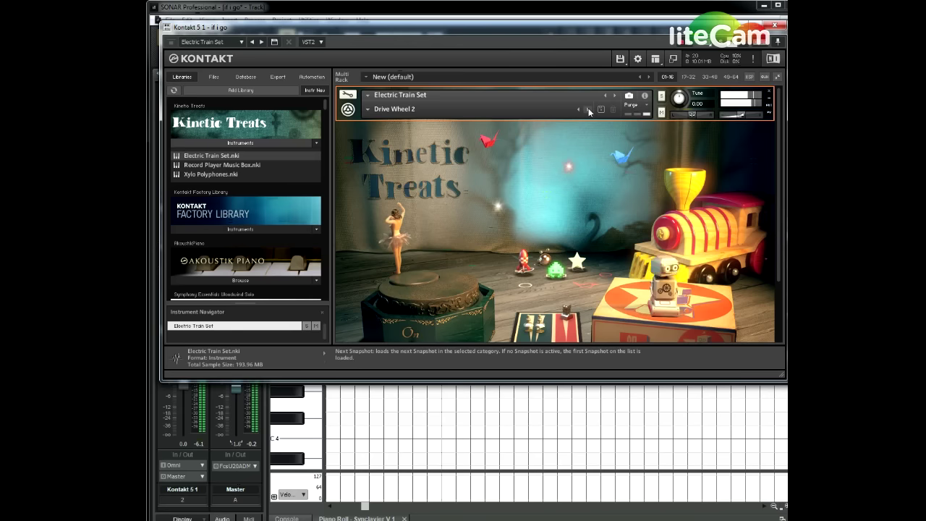
pyautogui.click(590, 109)
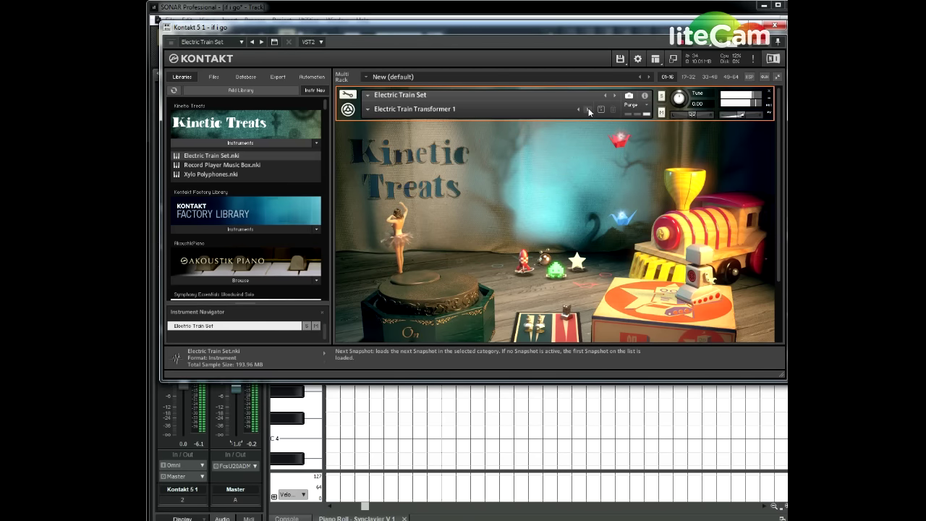
pyautogui.click(367, 110)
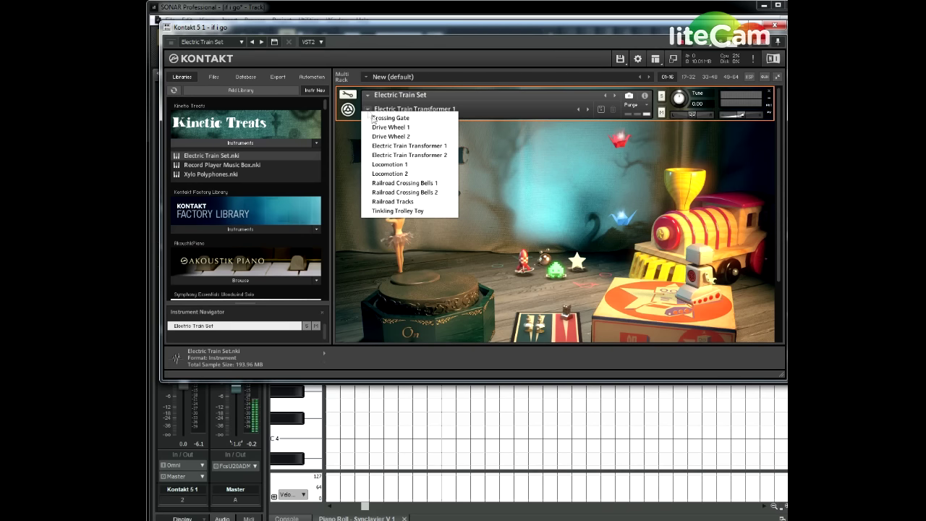
pyautogui.click(465, 76)
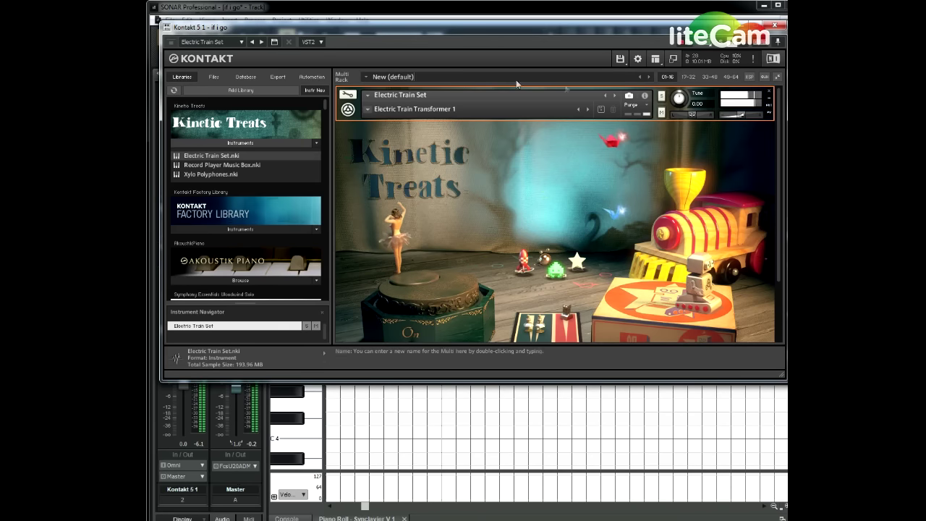
# Step: Compare the snapshots from Electric Train Transformer 2 through Railroad Crossing Bells 2 and check the remaining ones in the snapshot list
pyautogui.click(587, 110)
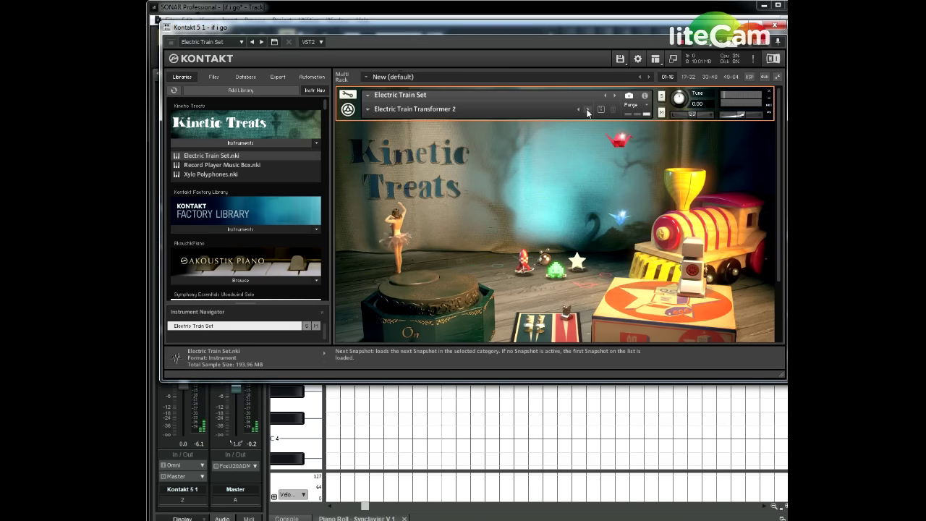
pyautogui.click(588, 109)
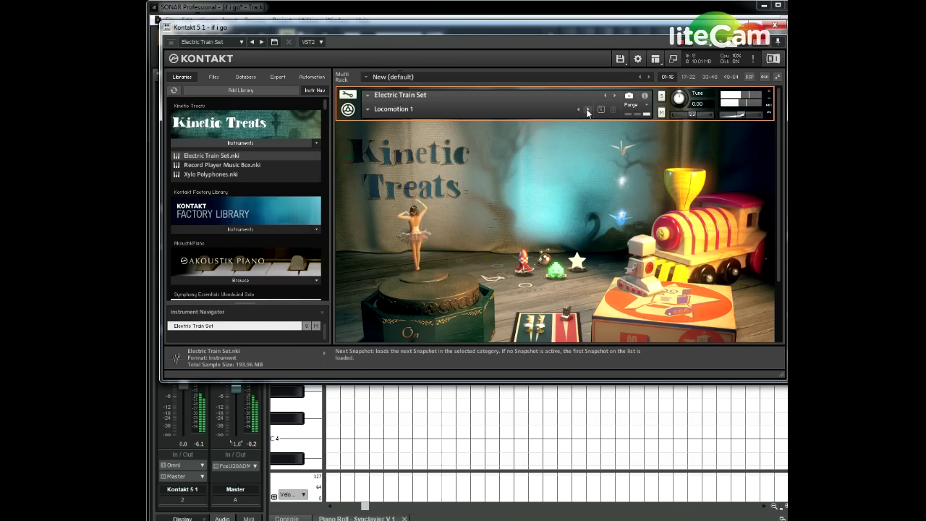
pyautogui.click(587, 110)
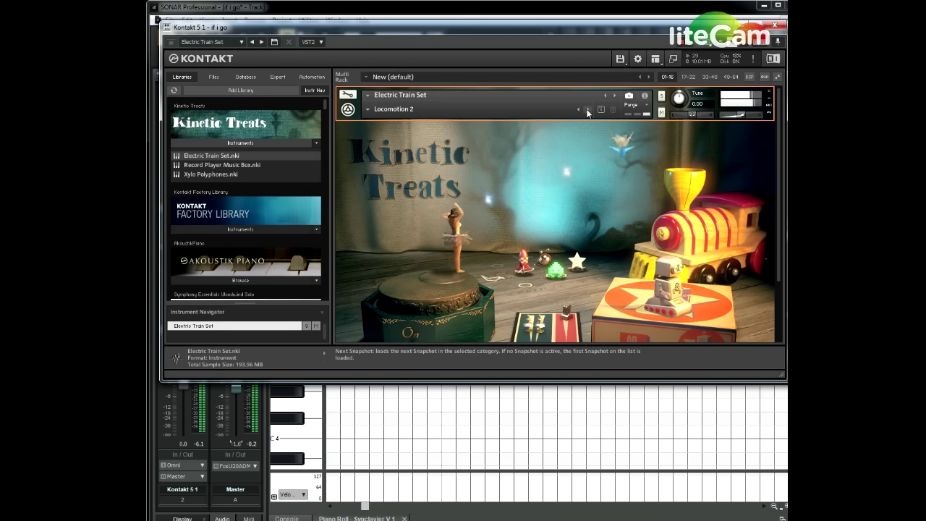
pyautogui.click(588, 110)
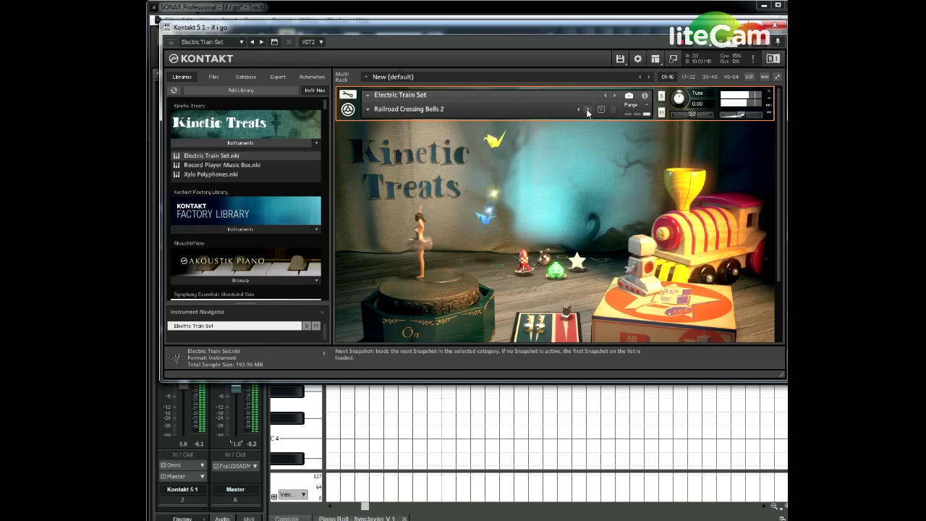
pyautogui.click(367, 109)
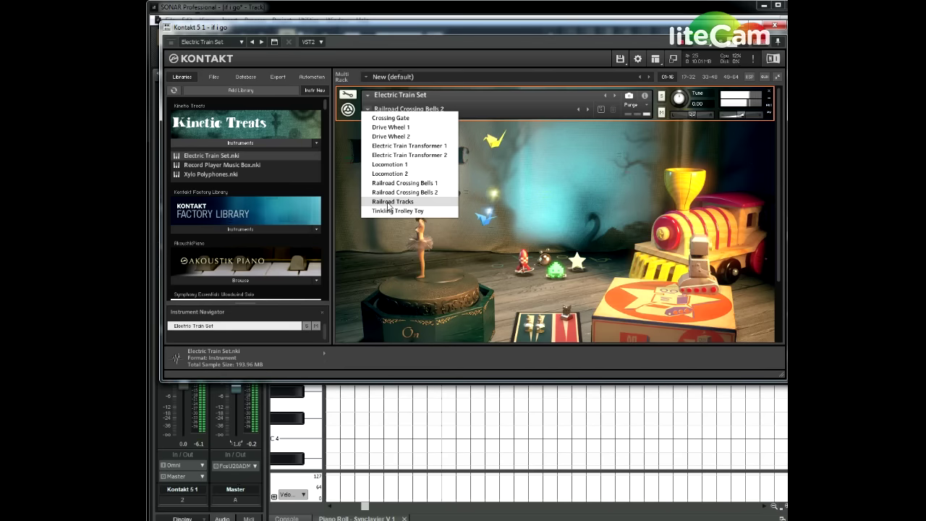
# Step: Replace the Electric Train Set with the Record Player Music Box instrument and load its Record Player Wind Up 2 snapshot
pyautogui.click(230, 165)
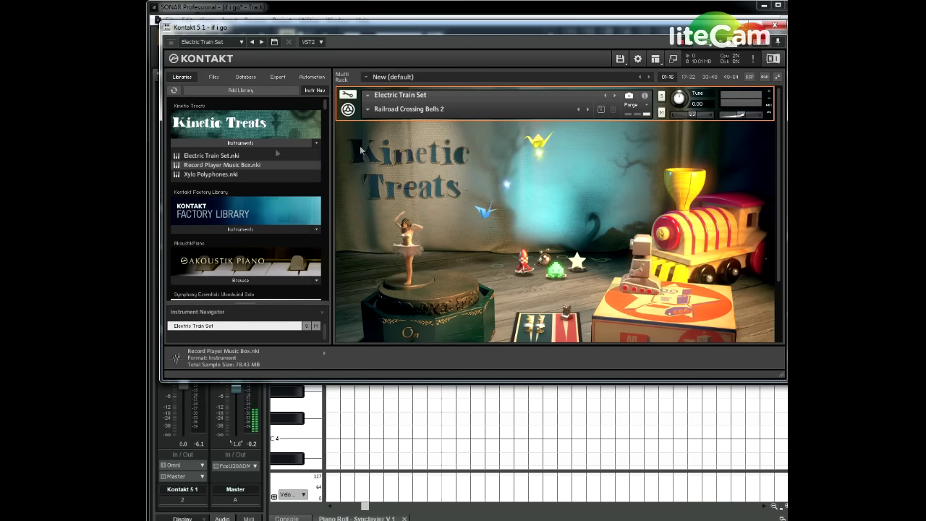
pyautogui.moveTo(308, 168); pyautogui.dragTo(398, 166)
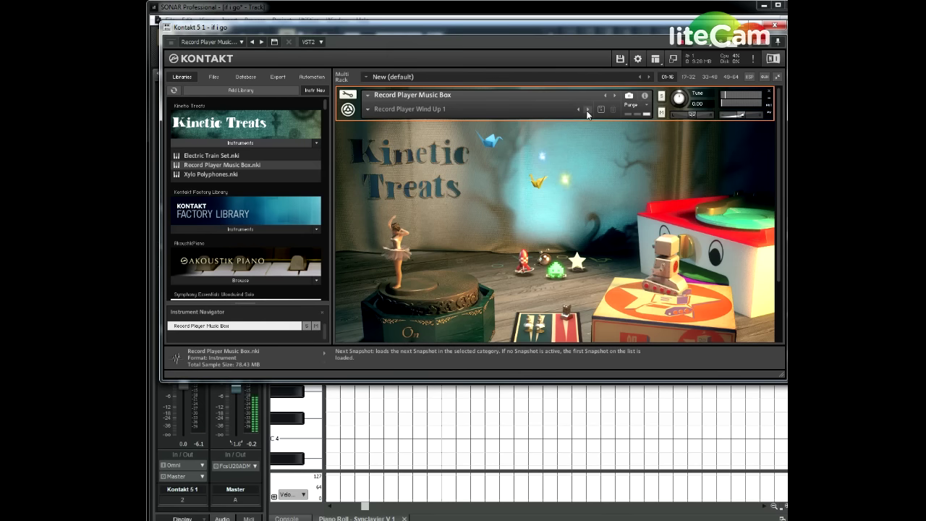
pyautogui.click(367, 109)
pyautogui.click(387, 128)
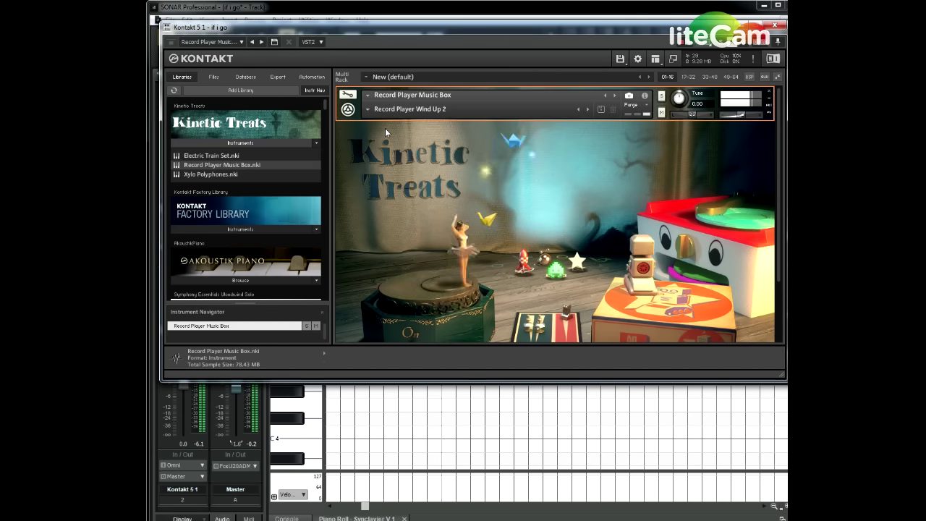
# Step: Audition the Record Player Music Box snapshots from Record Player Yellow Switch 1 through Vintage 80's Tine Cartridge 2
pyautogui.click(588, 110)
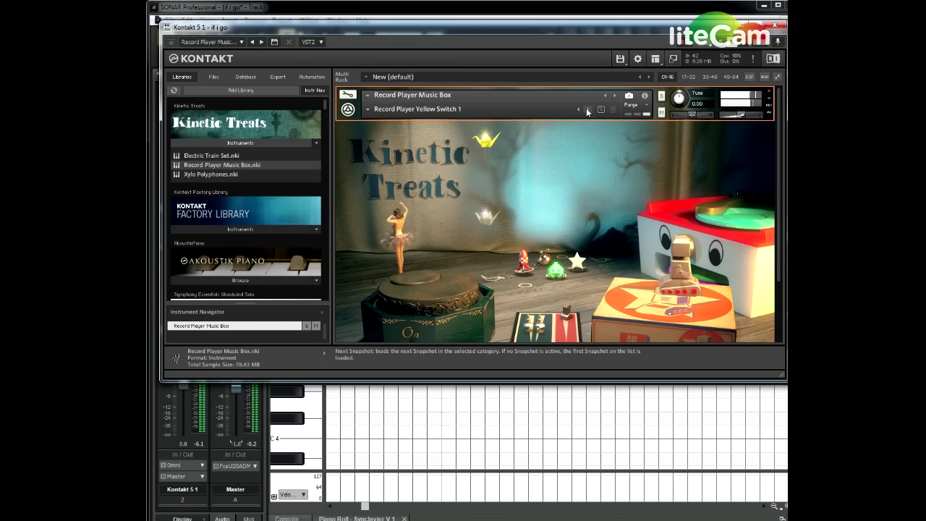
pyautogui.click(586, 108)
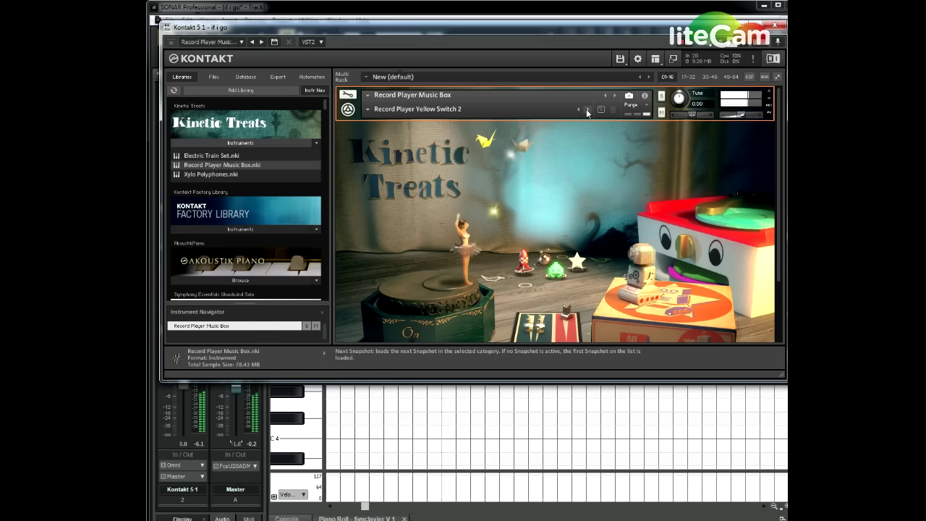
pyautogui.click(587, 110)
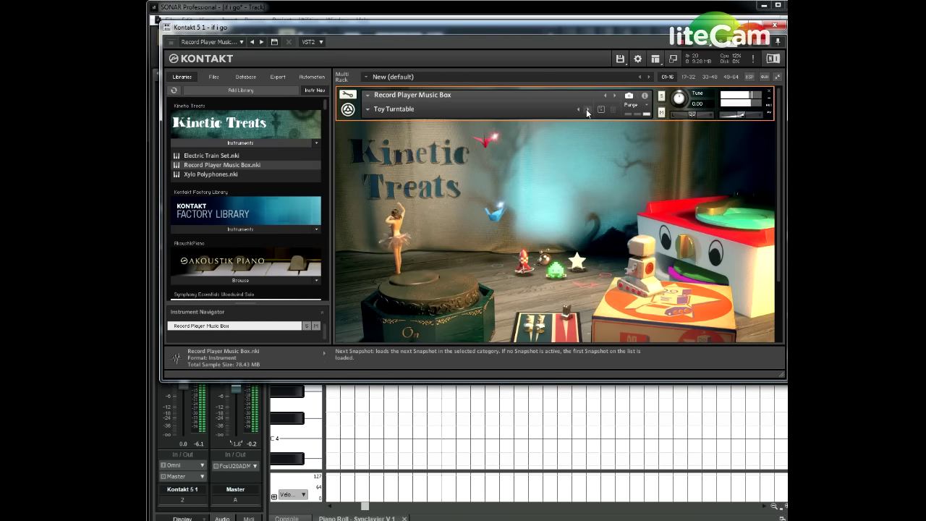
pyautogui.click(587, 109)
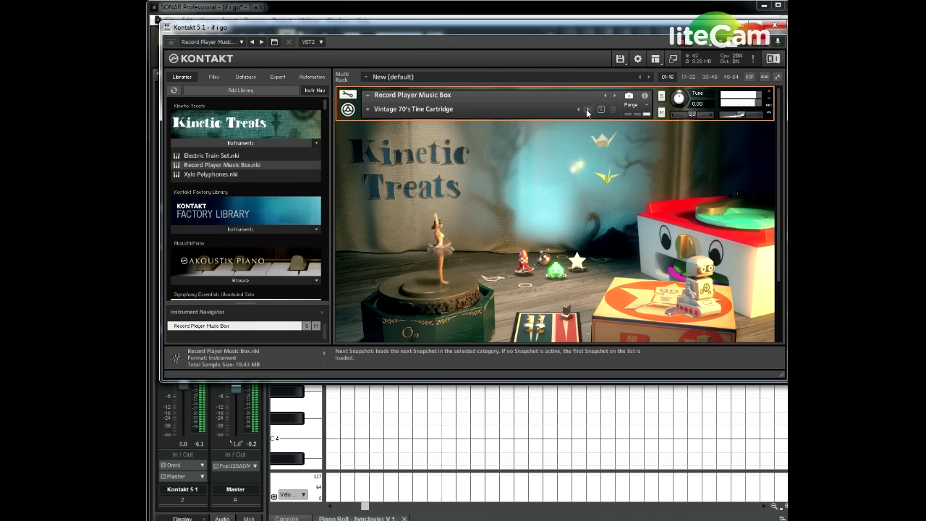
pyautogui.click(587, 108)
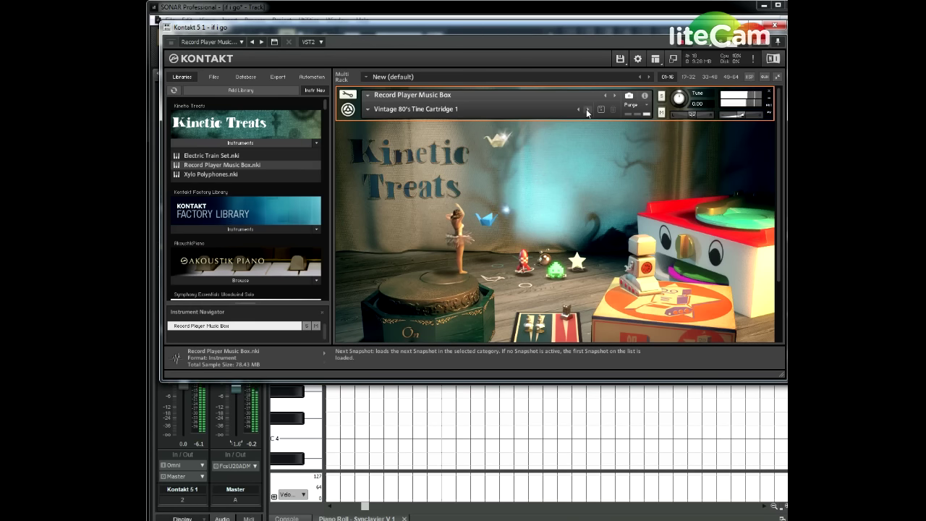
pyautogui.click(587, 109)
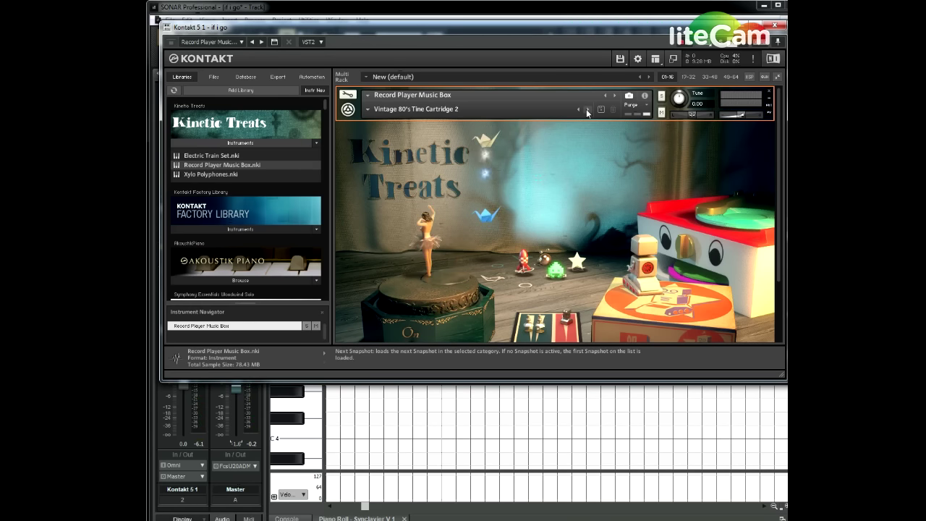
# Step: Audition Whistling 1 and 2, and continue through both Record Player Wind Up snapshots to Record Player Yellow Switch 1
pyautogui.click(586, 109)
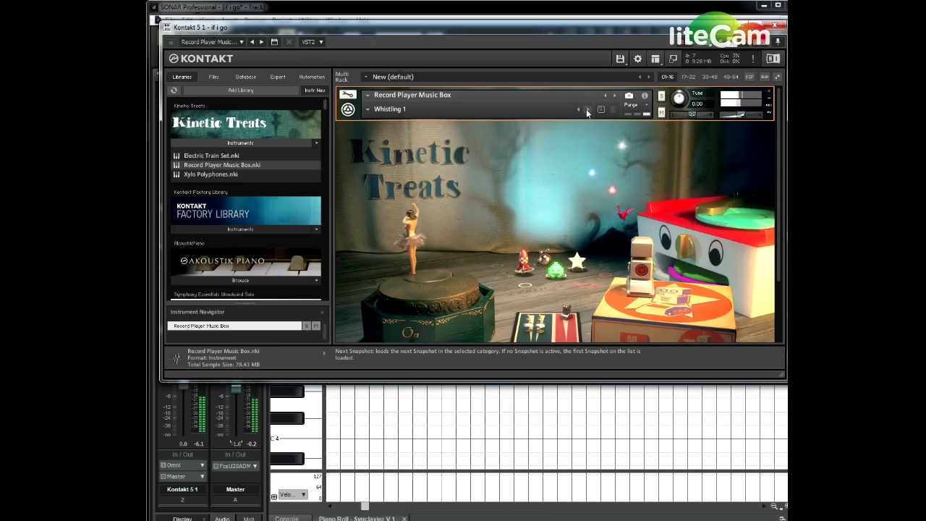
pyautogui.click(587, 109)
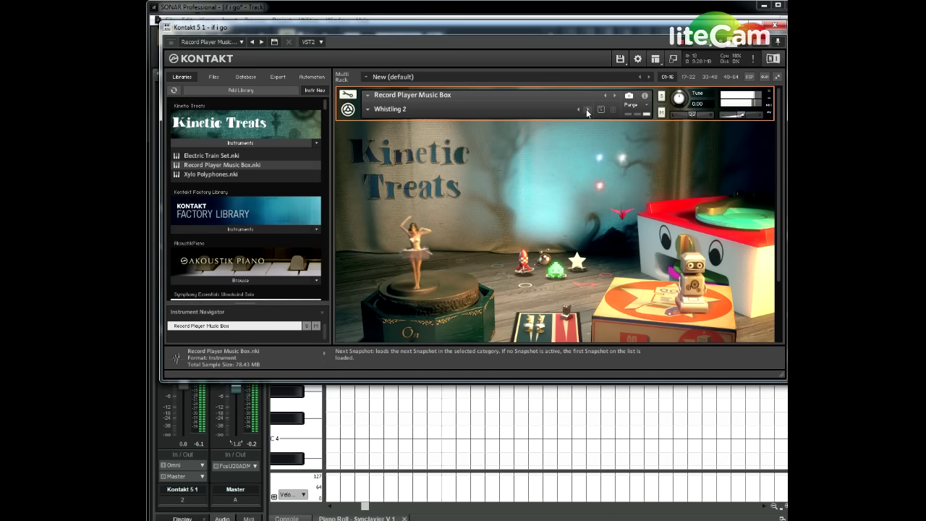
pyautogui.click(586, 109)
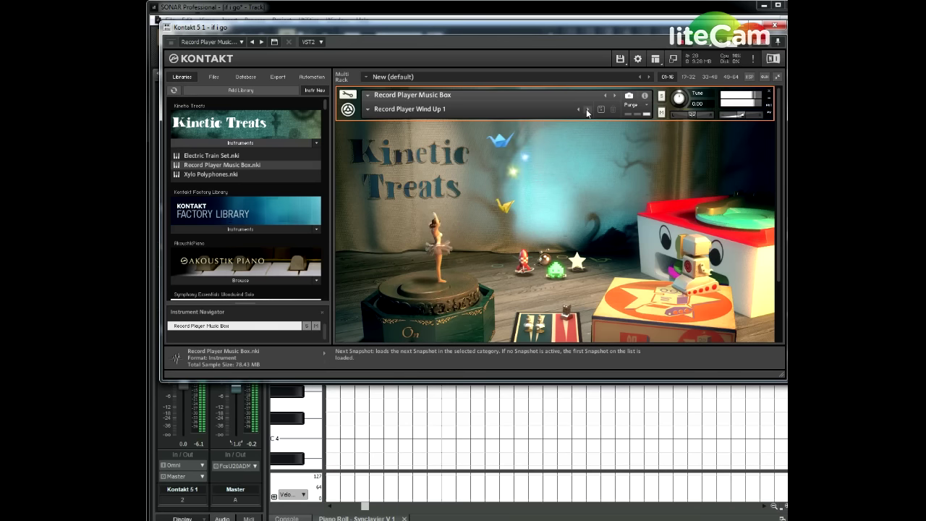
pyautogui.click(586, 109)
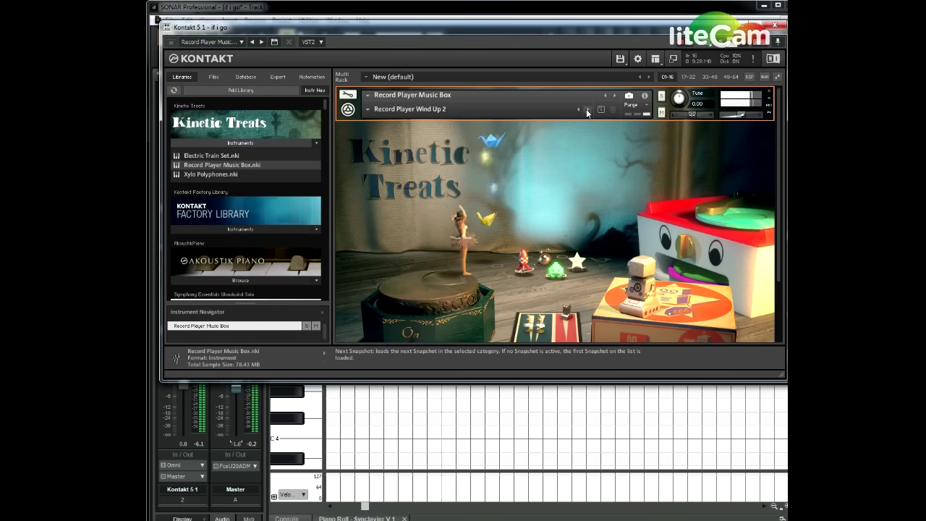
pyautogui.click(586, 108)
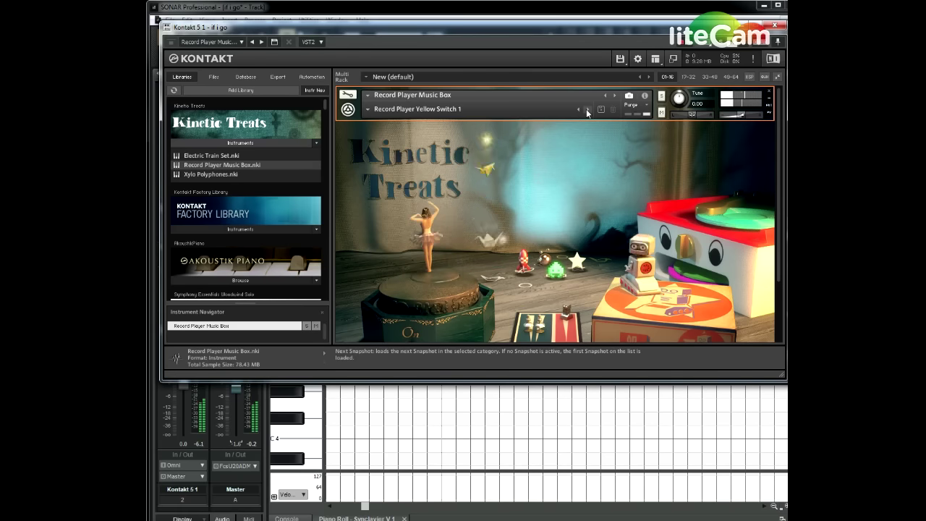
# Step: Check the Record Player Music Box snapshot list and add Xylo Polyphones to the rack as a second instrument
pyautogui.click(368, 110)
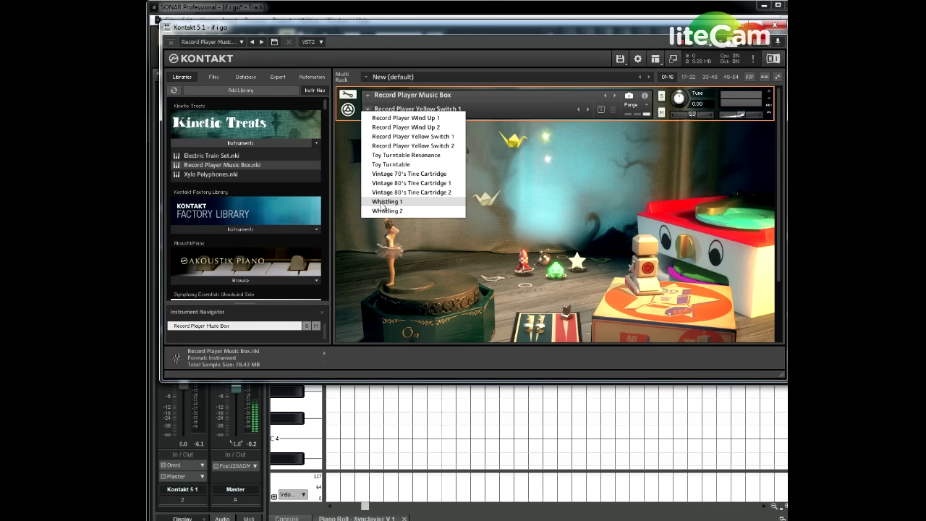
pyautogui.doubleClick(210, 175)
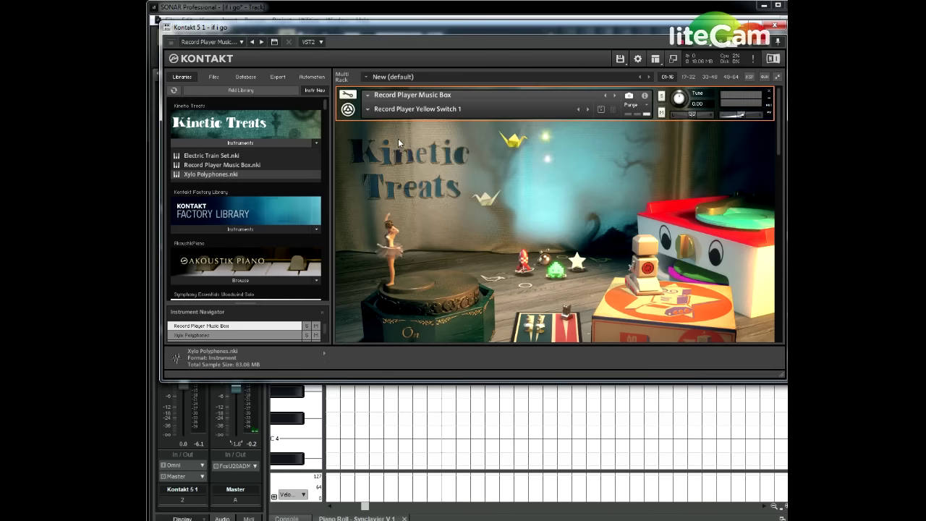
# Step: Reload the Record Player Music Box in place of the first rack instrument, accepting the loss of changes
pyautogui.click(214, 165)
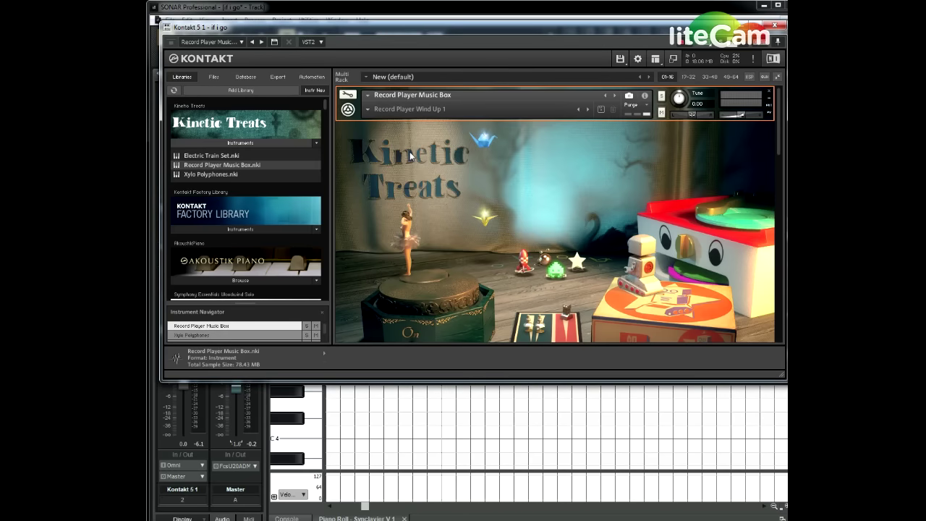
pyautogui.click(224, 176)
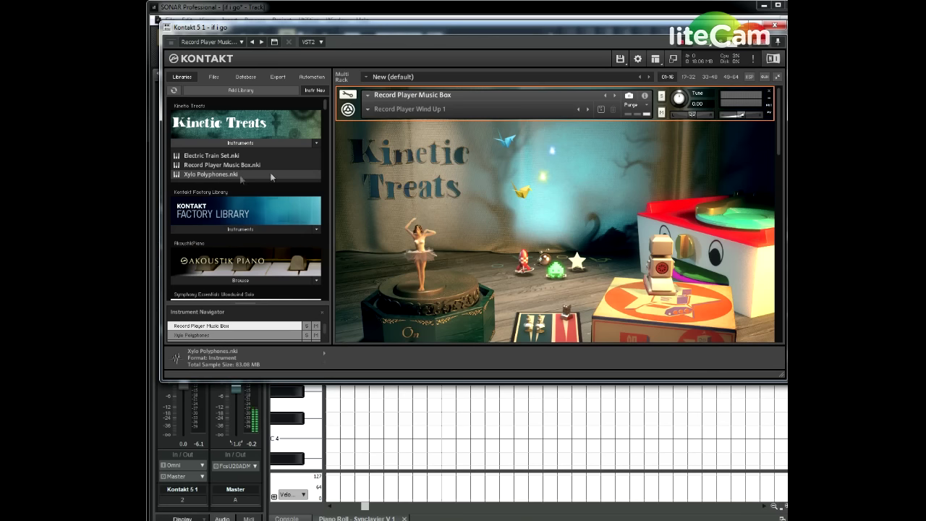
pyautogui.moveTo(218, 165); pyautogui.dragTo(431, 164)
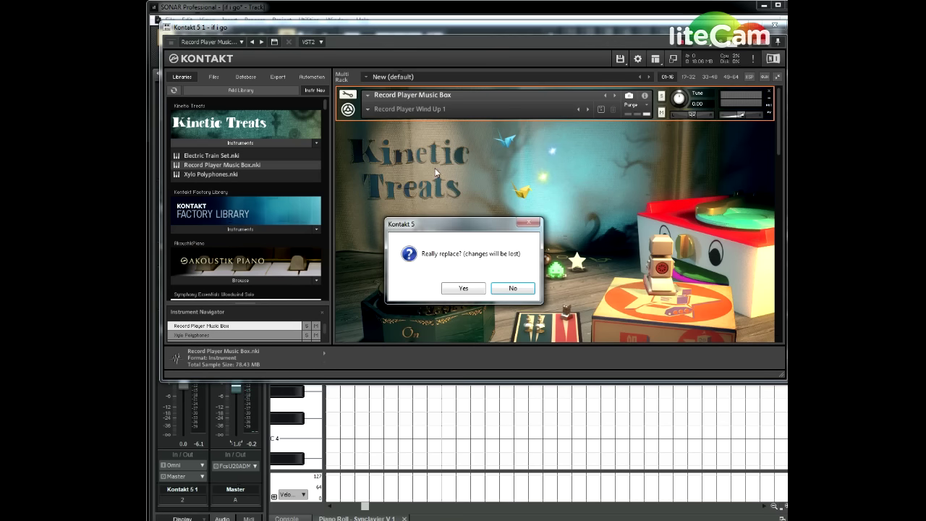
pyautogui.click(463, 288)
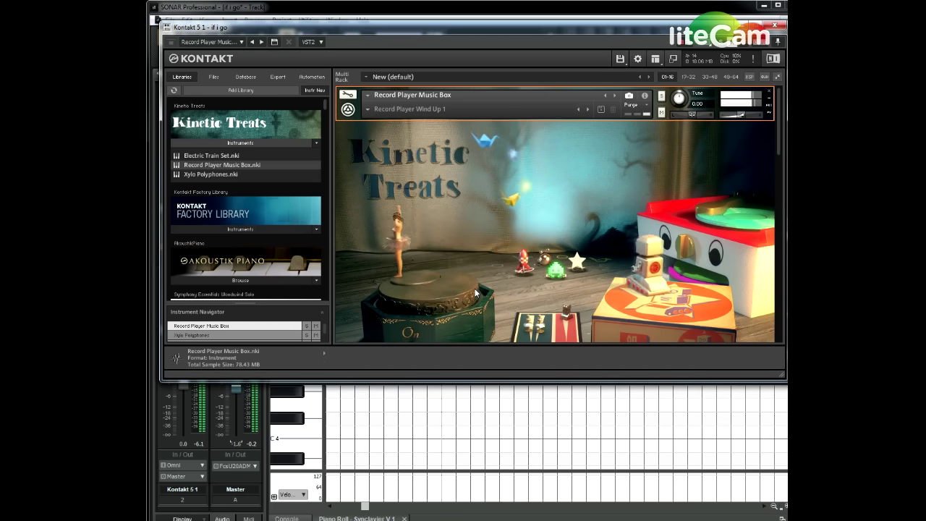
# Step: Replace the Record Player Music Box with the Xylo Polyphones instrument
pyautogui.click(223, 174)
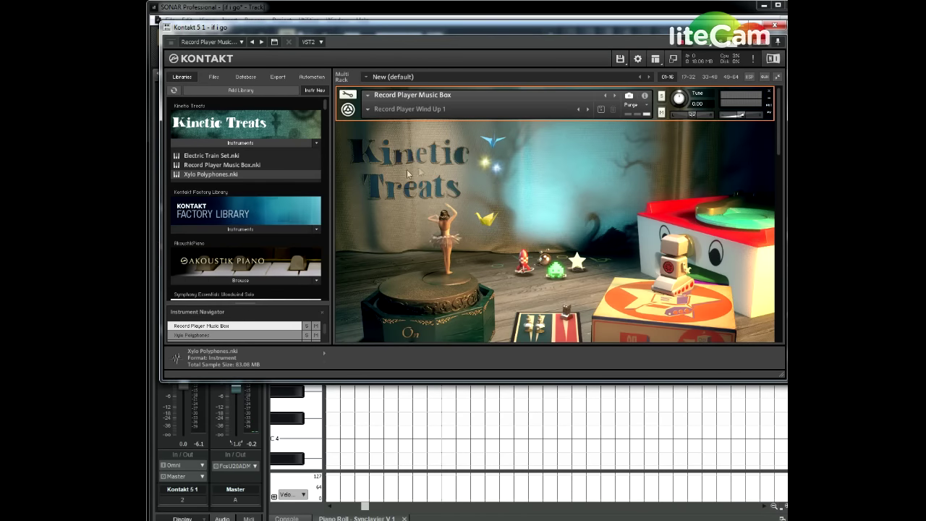
pyautogui.moveTo(398, 171); pyautogui.dragTo(412, 170)
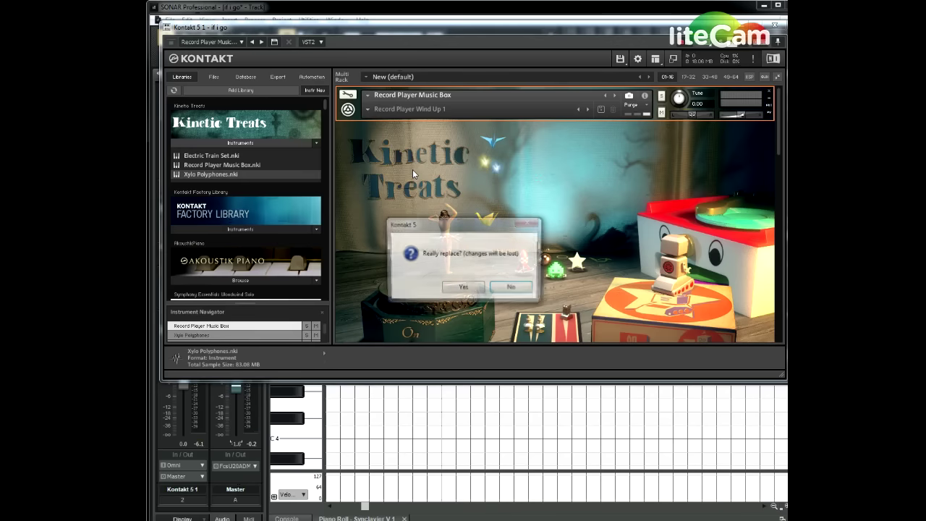
pyautogui.click(467, 286)
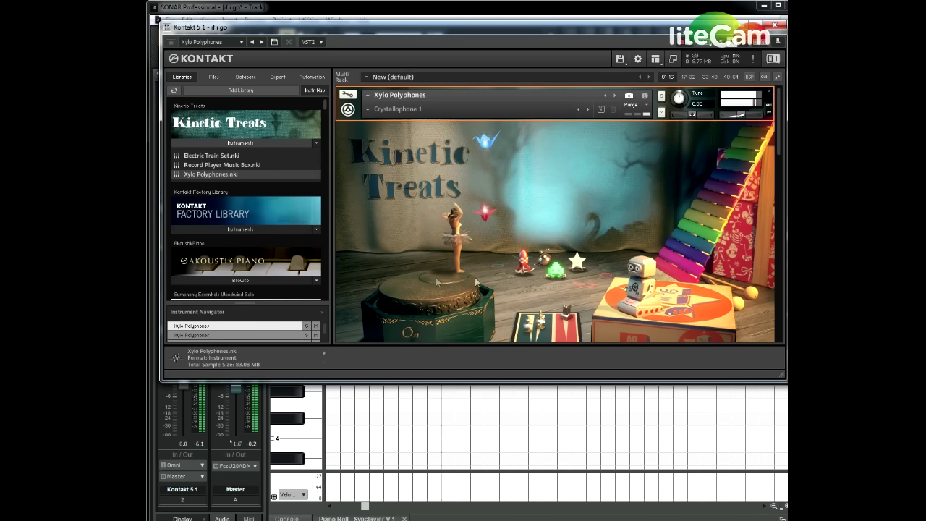
# Step: Audition the Xylo Polyphones snapshots from Crystallophone 2 through Phonolite Lithophone
pyautogui.click(588, 109)
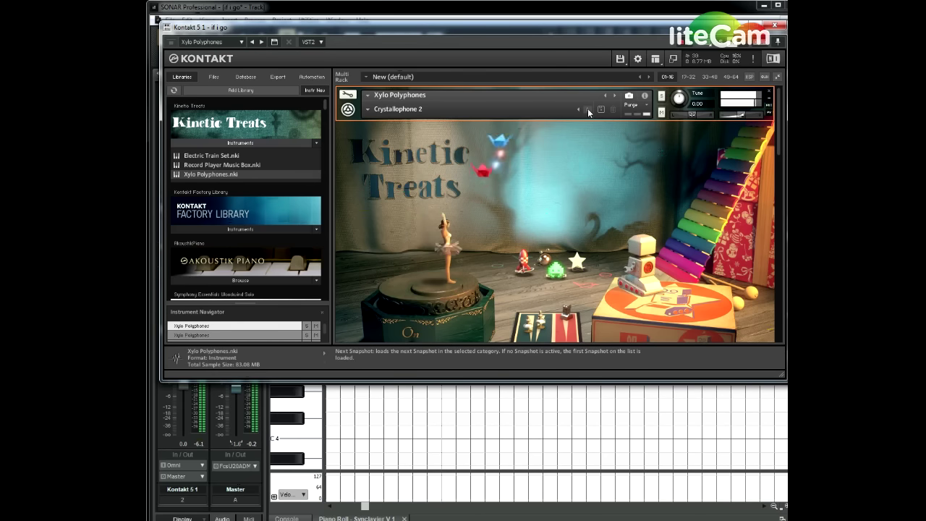
pyautogui.click(588, 109)
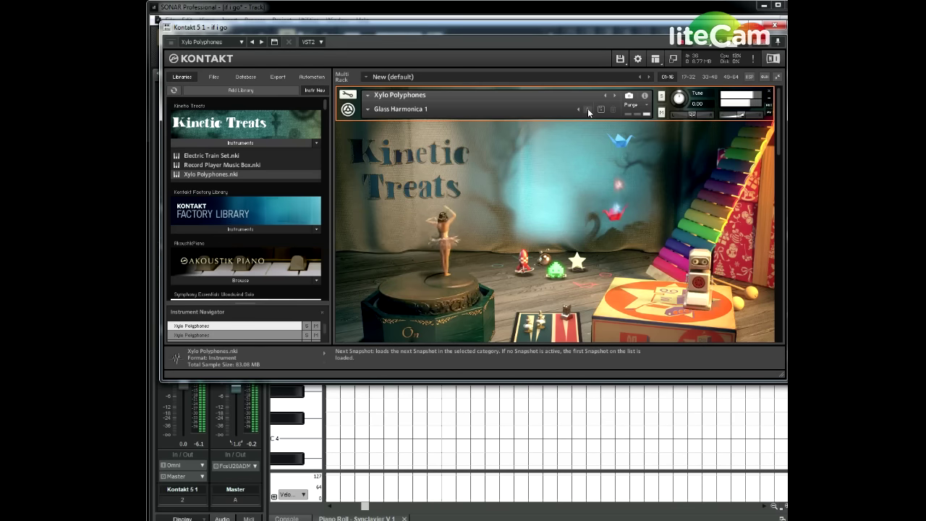
pyautogui.click(588, 108)
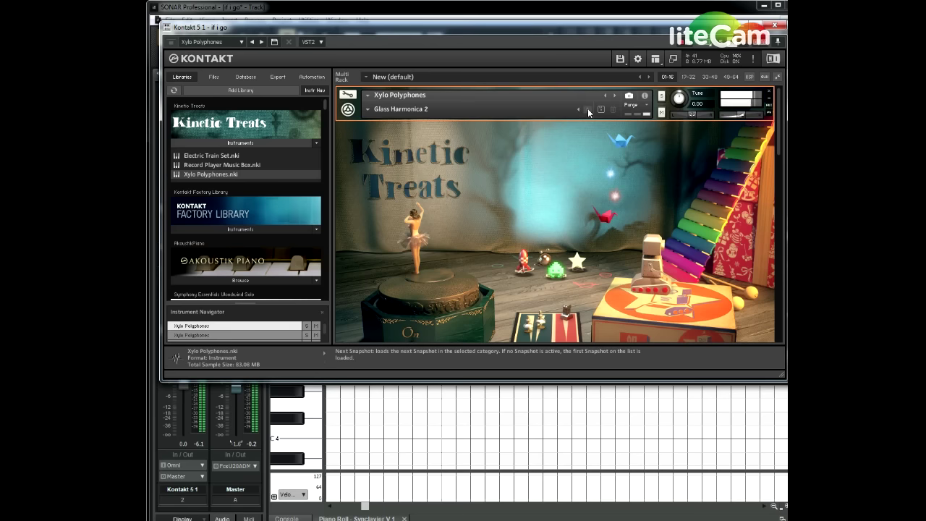
pyautogui.click(588, 109)
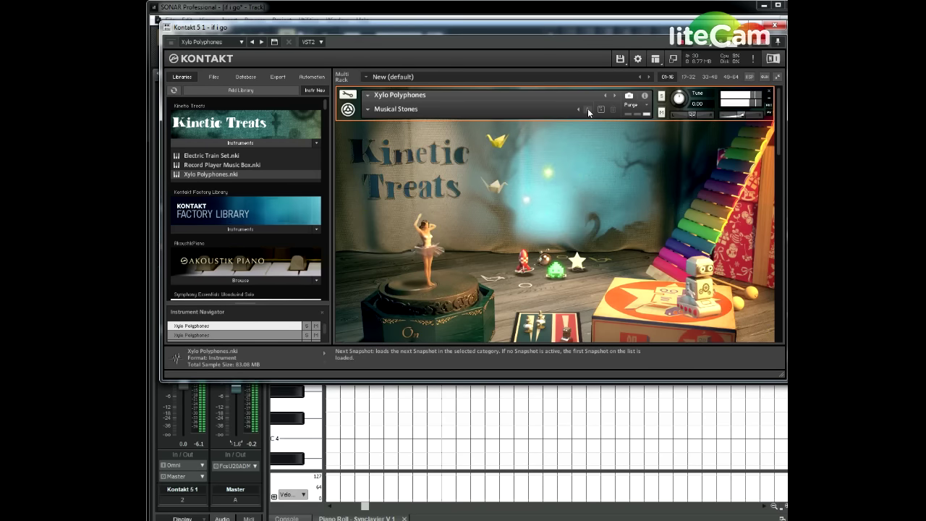
pyautogui.click(588, 108)
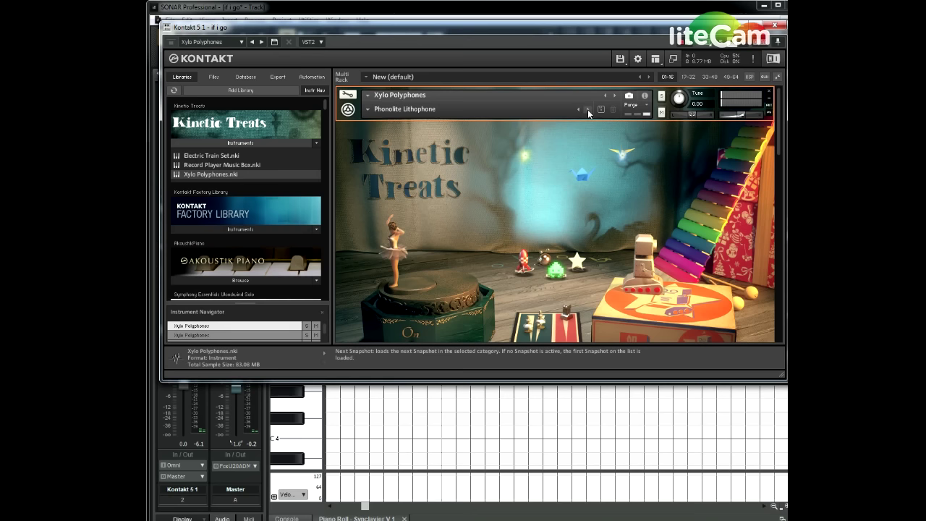
# Step: Audition the snapshots from Toy Metallophone 1 through Xylo Mallet Dynamics and back to Crystallophone 1, and check the snapshot list
pyautogui.click(588, 110)
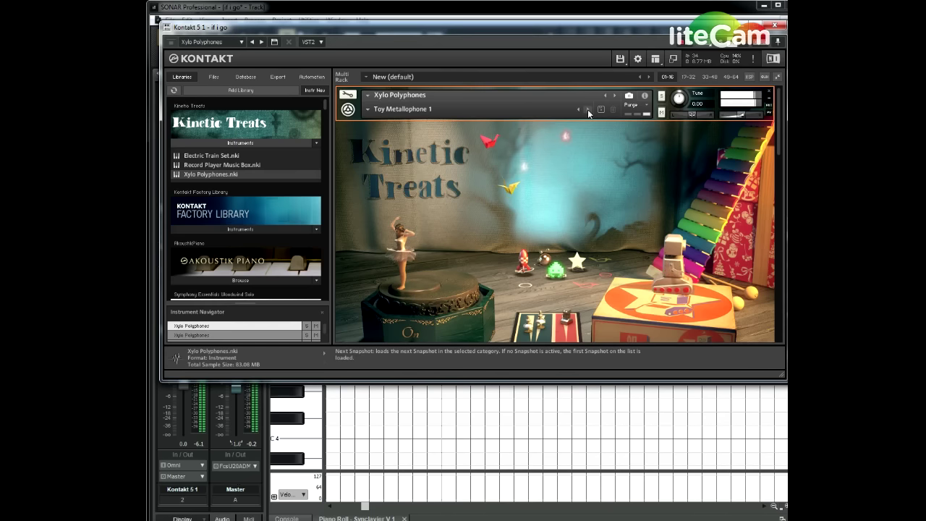
pyautogui.click(588, 109)
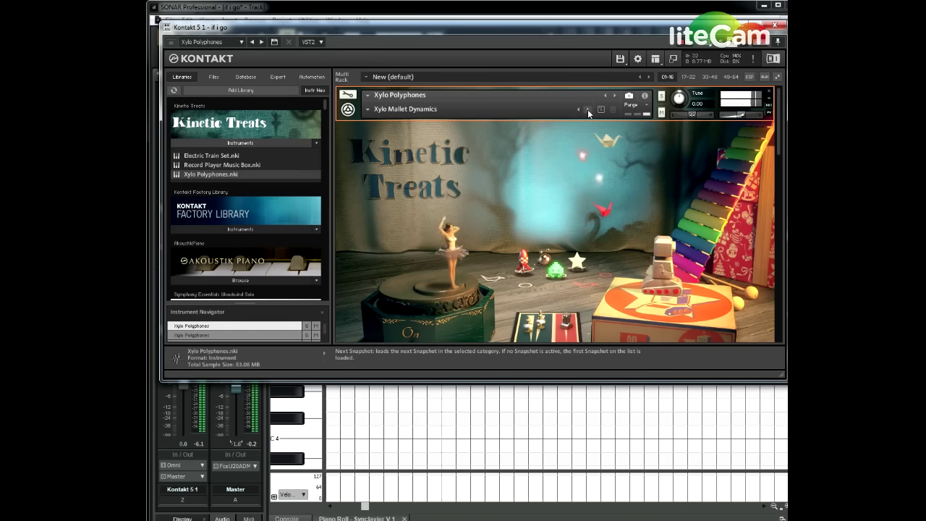
pyautogui.click(587, 110)
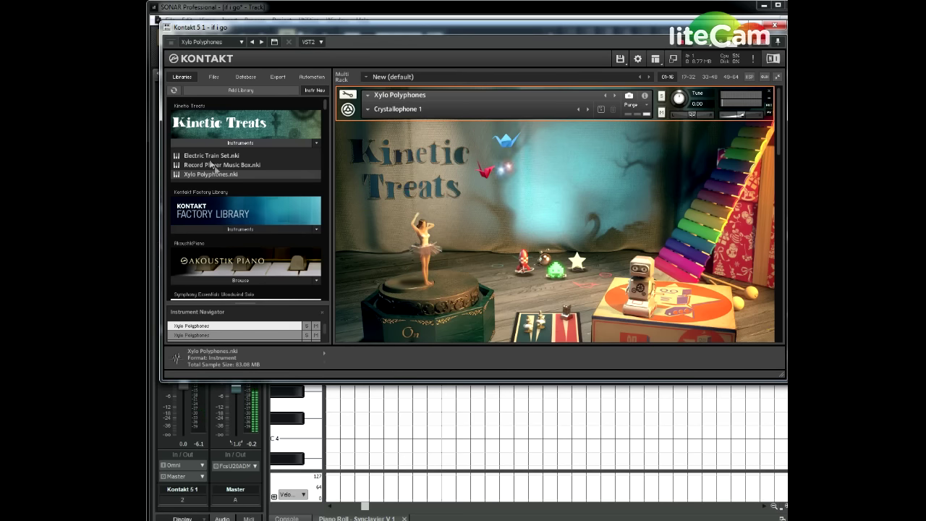
pyautogui.click(368, 110)
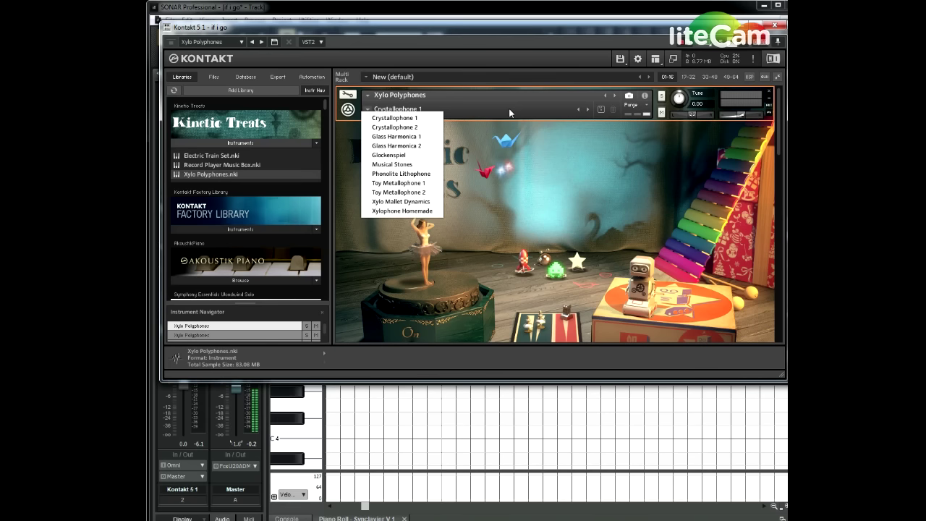
pyautogui.click(509, 113)
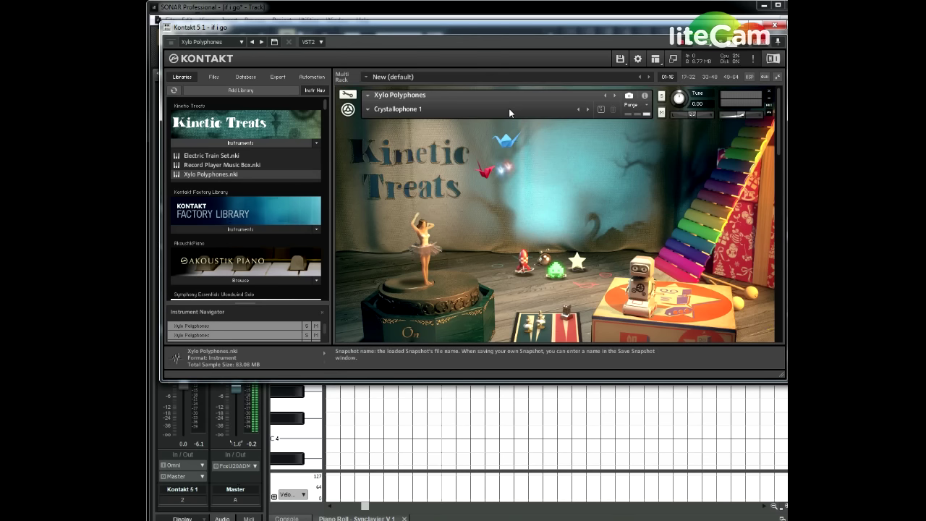